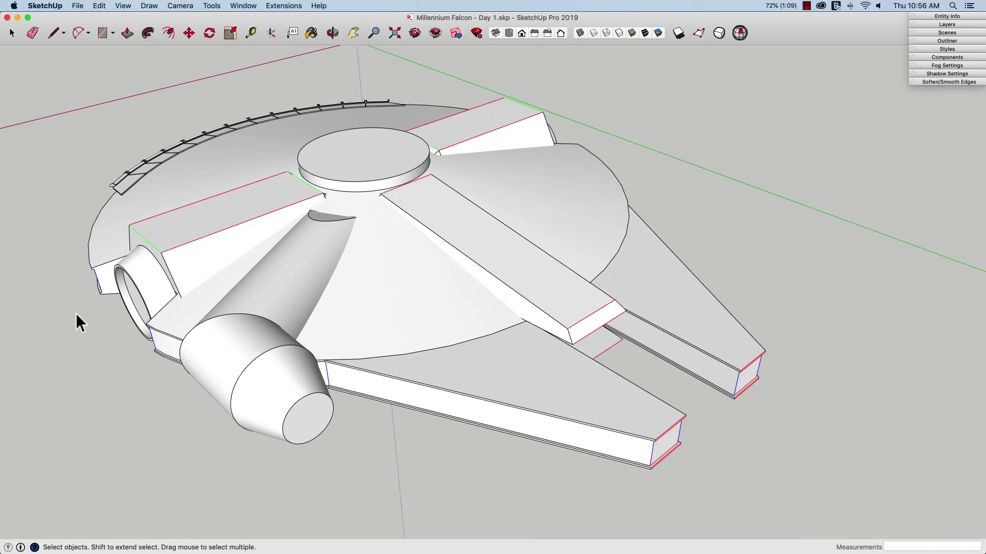
{"action": "scroll", "coordinate": [91, 309], "scroll_direction": "up", "scroll_amount": 4}
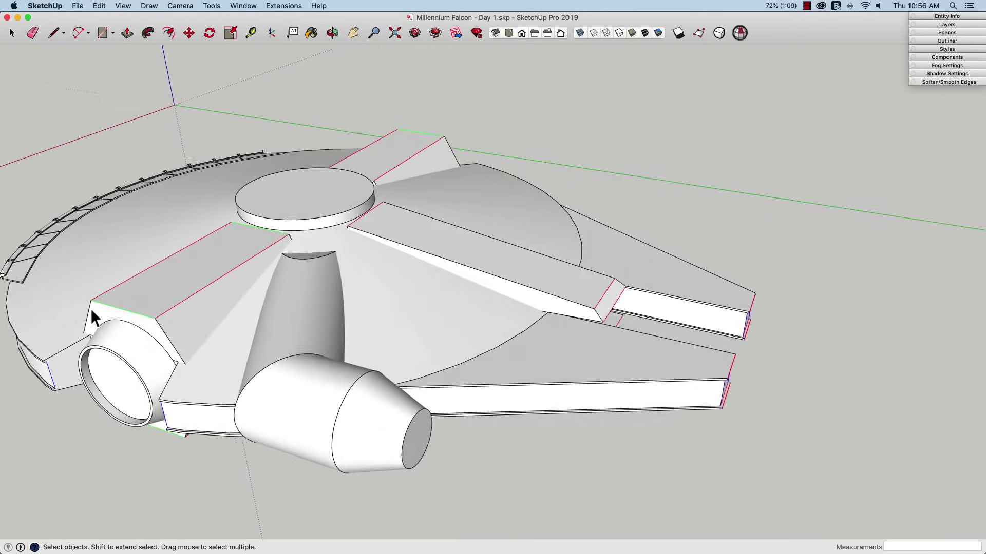
{"action": "scroll", "coordinate": [91, 309], "scroll_direction": "down", "scroll_amount": 2}
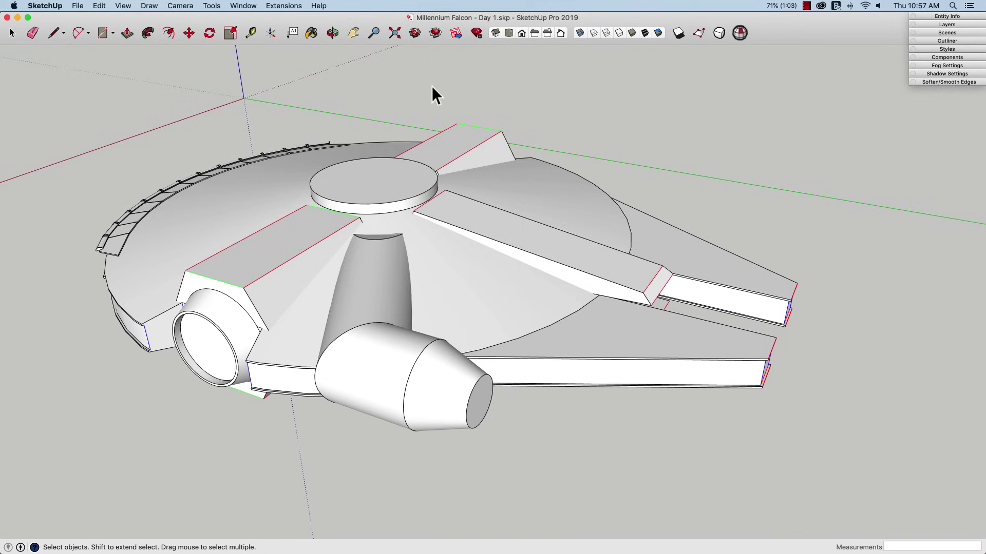
{"action": "middle_click_drag", "start_coordinate": [431, 85], "coordinate": [700, 199]}
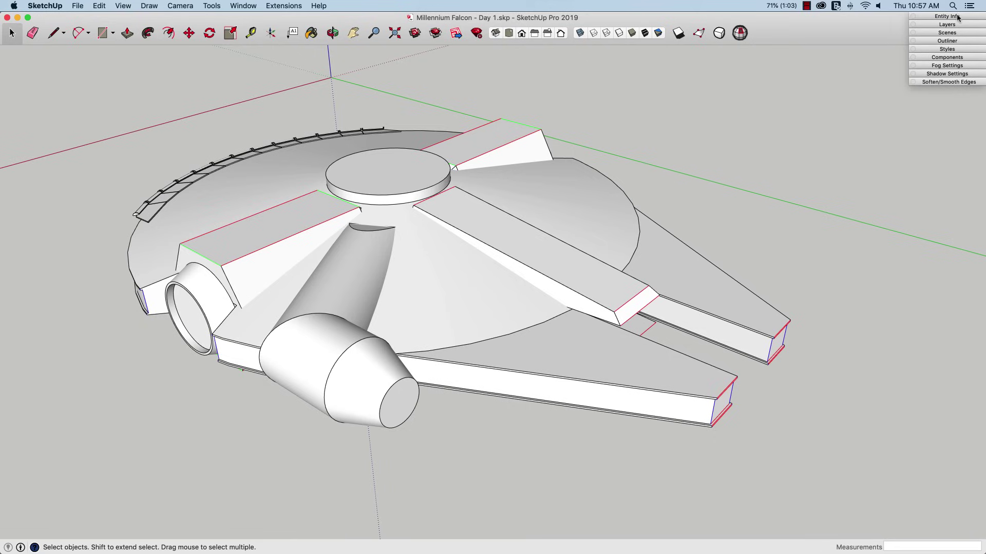
Move the stack of collapsed panels into the drawing area as one unit and return it to the window's edge
{"action": "left_click_drag", "start_coordinate": [959, 18], "coordinate": [887, 29]}
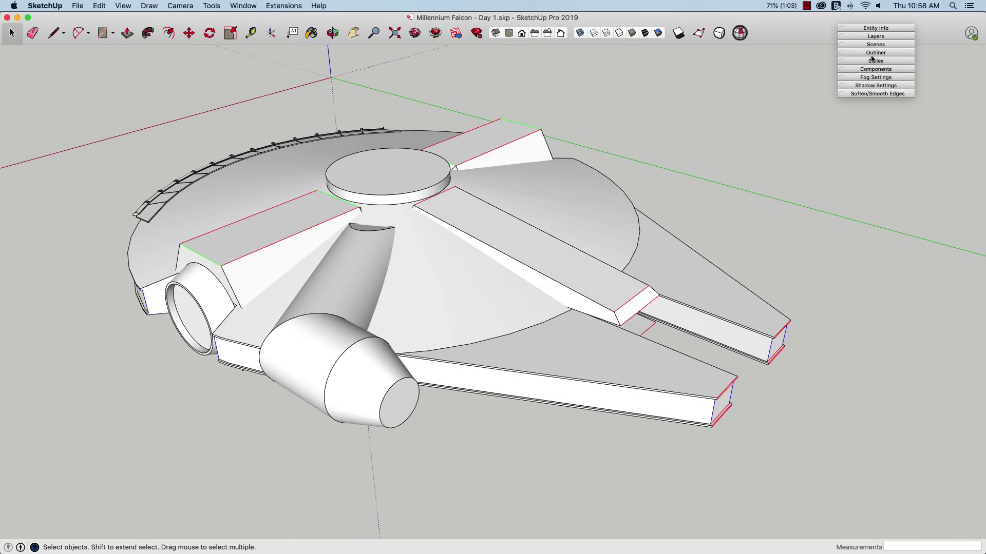
{"action": "left_click_drag", "start_coordinate": [870, 29], "coordinate": [831, 64]}
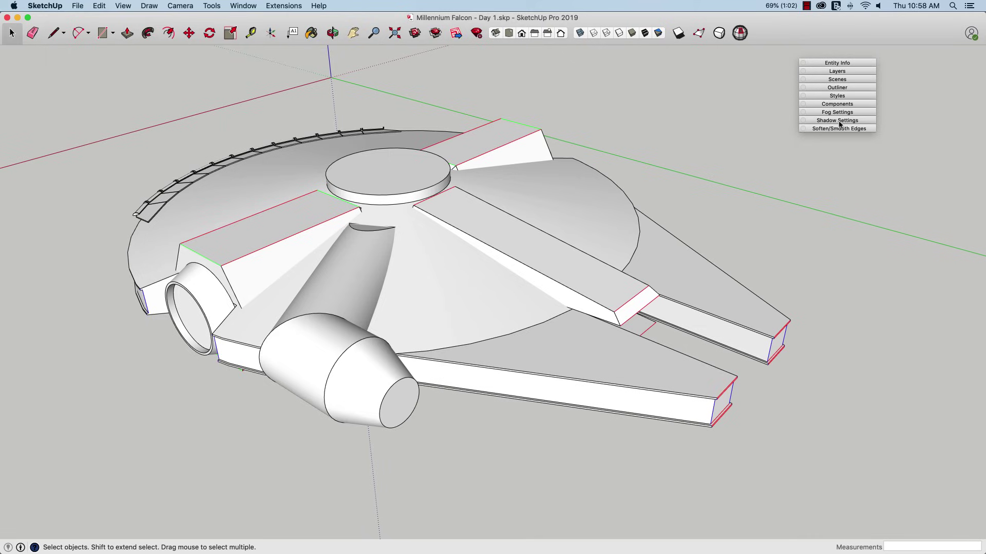
{"action": "left_click", "coordinate": [839, 62]}
{"action": "left_click", "coordinate": [838, 62]}
{"action": "left_click_drag", "start_coordinate": [833, 65], "coordinate": [854, 33]}
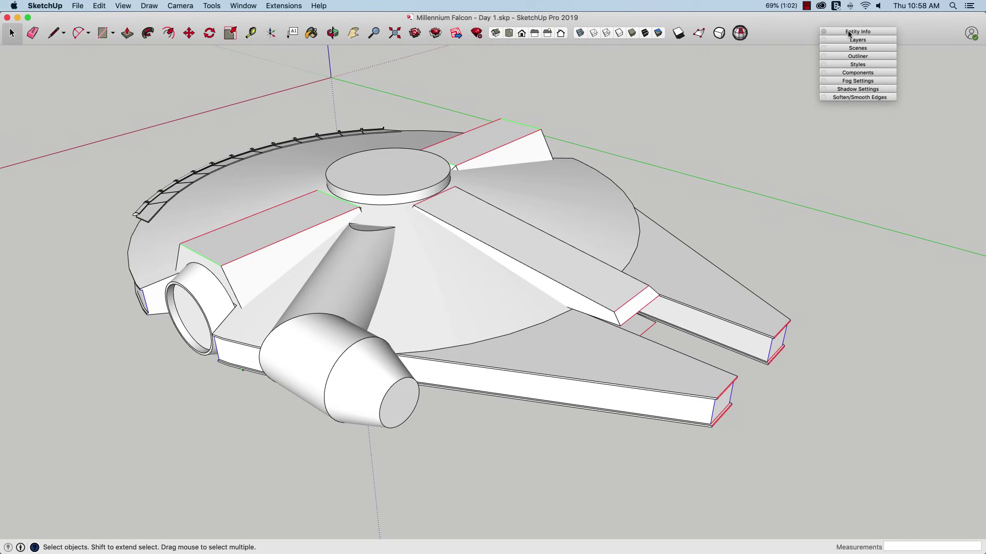
{"action": "left_click_drag", "start_coordinate": [853, 32], "coordinate": [944, 18]}
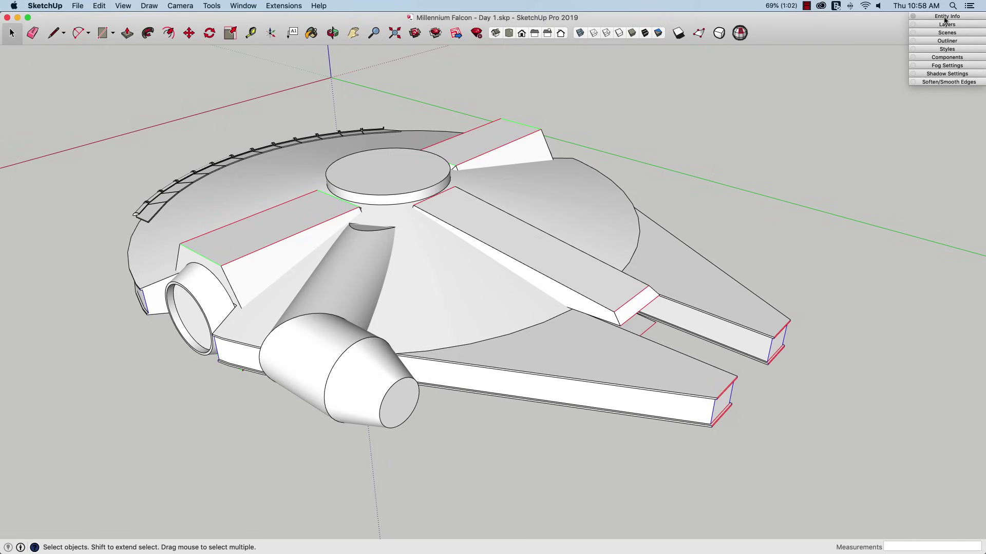
Expand and collapse the Entity Info, Layers and Scenes panels in turn to view their contents
{"action": "left_click", "coordinate": [943, 17]}
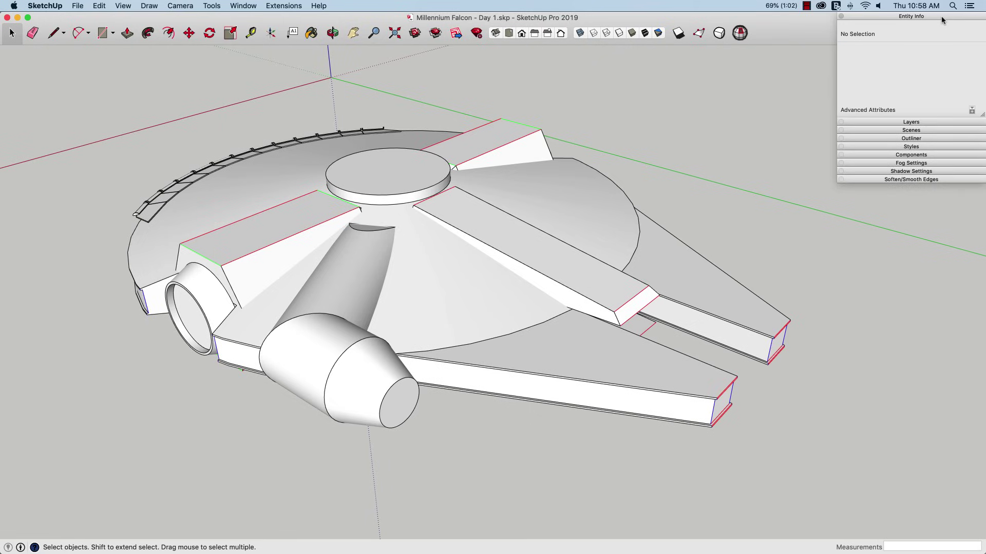
{"action": "left_click", "coordinate": [941, 16]}
{"action": "left_click", "coordinate": [945, 24]}
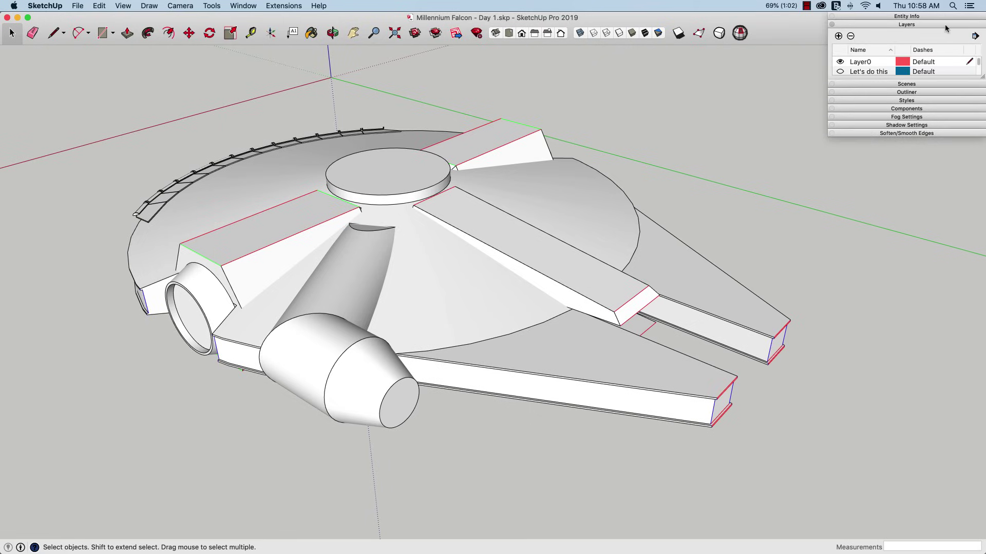
{"action": "left_click", "coordinate": [945, 24]}
{"action": "left_click", "coordinate": [946, 33]}
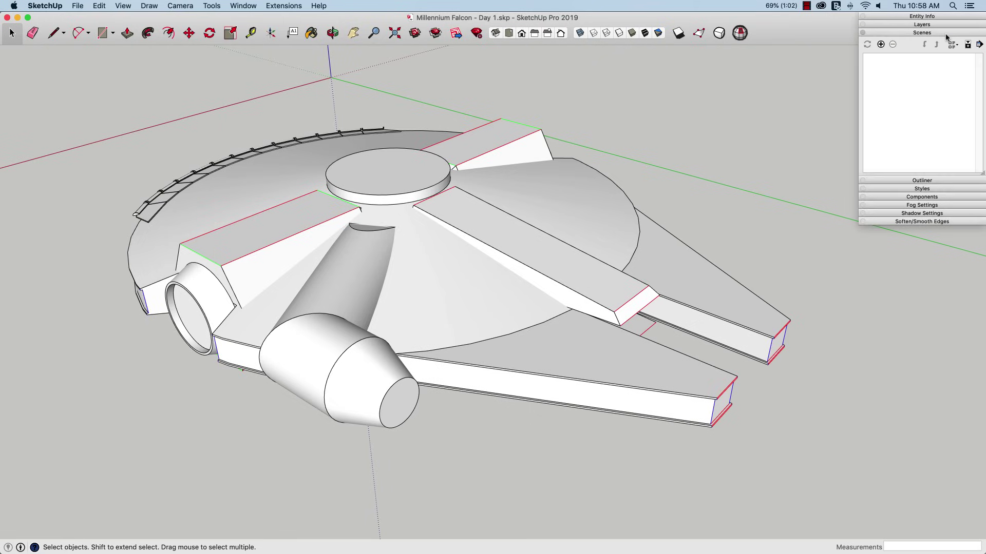
{"action": "left_click", "coordinate": [945, 33]}
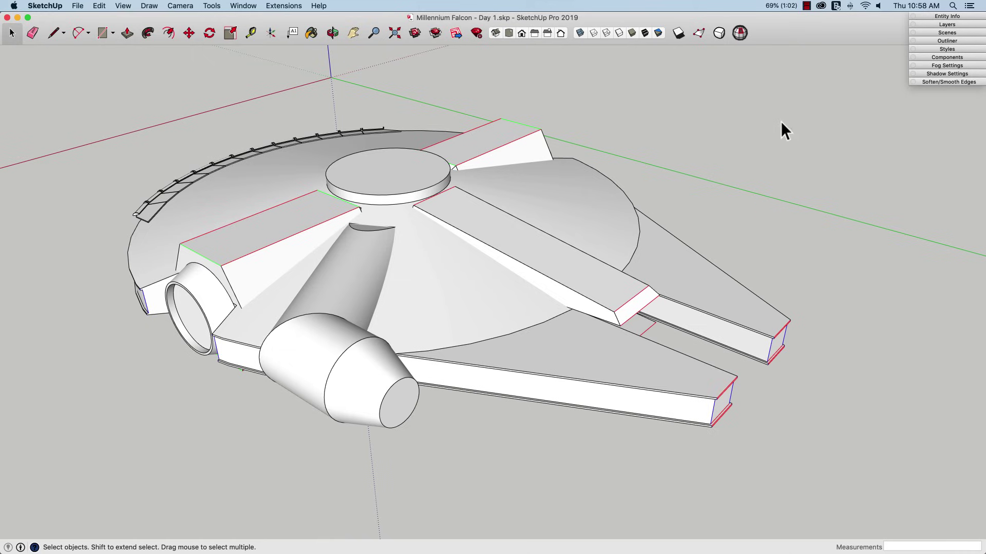
View the Outliner, expanding the group that holds the Back End Thing components, and collapse the panel again
{"action": "left_click", "coordinate": [947, 41]}
{"action": "left_click", "coordinate": [878, 134]}
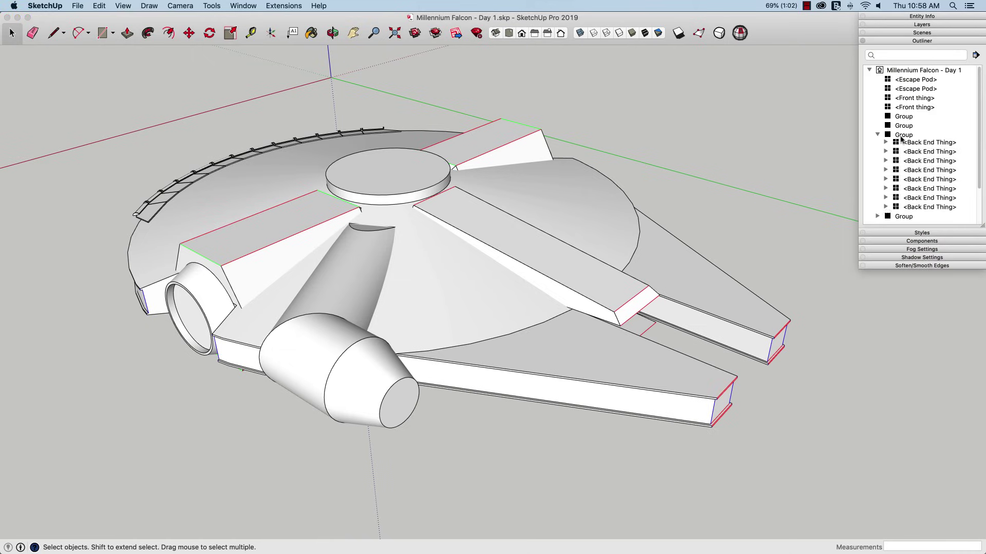
{"action": "left_click", "coordinate": [914, 43]}
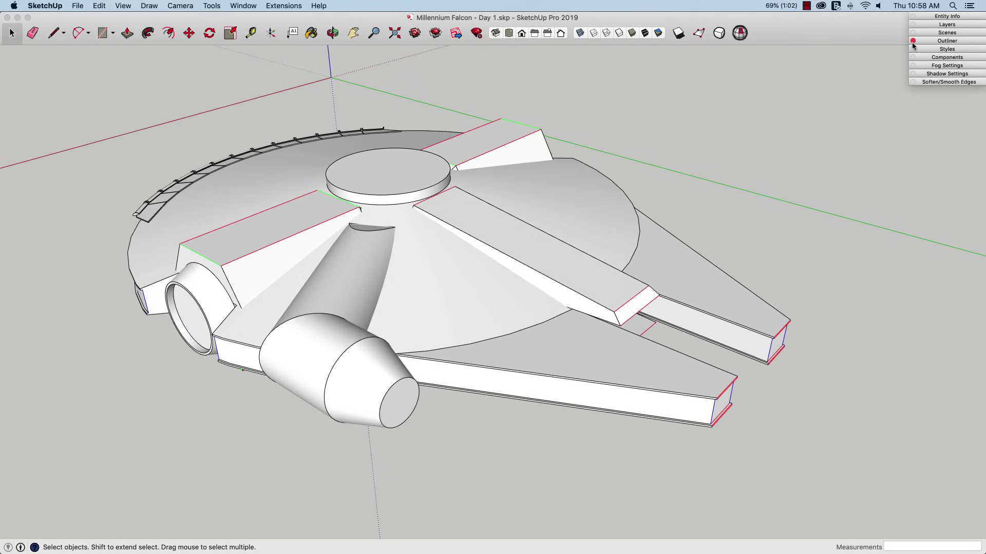
Enlarge the Scenes panel, shift the panel stack so it fits fully on screen, and collapse the panel
{"action": "left_click", "coordinate": [947, 33]}
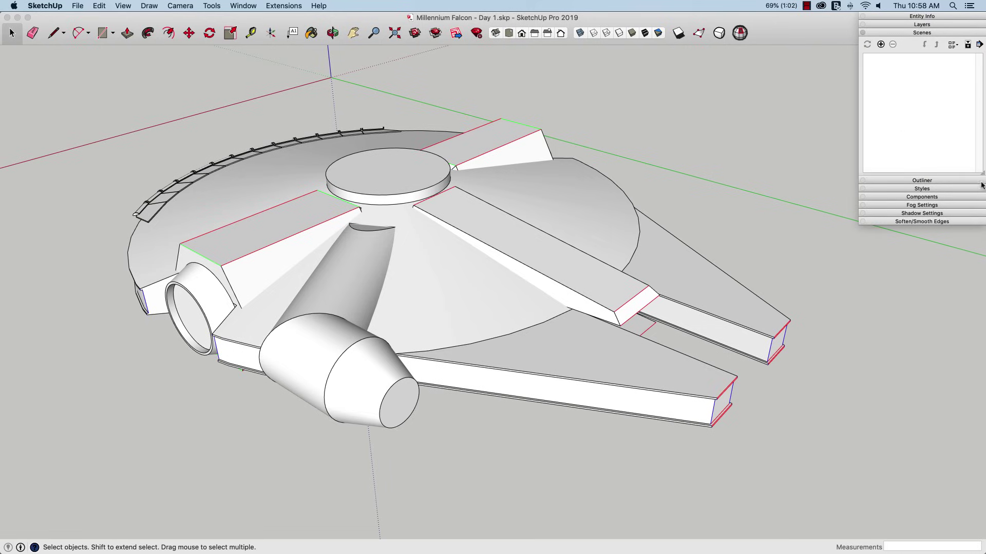
{"action": "left_click_drag", "start_coordinate": [981, 185], "coordinate": [973, 411]}
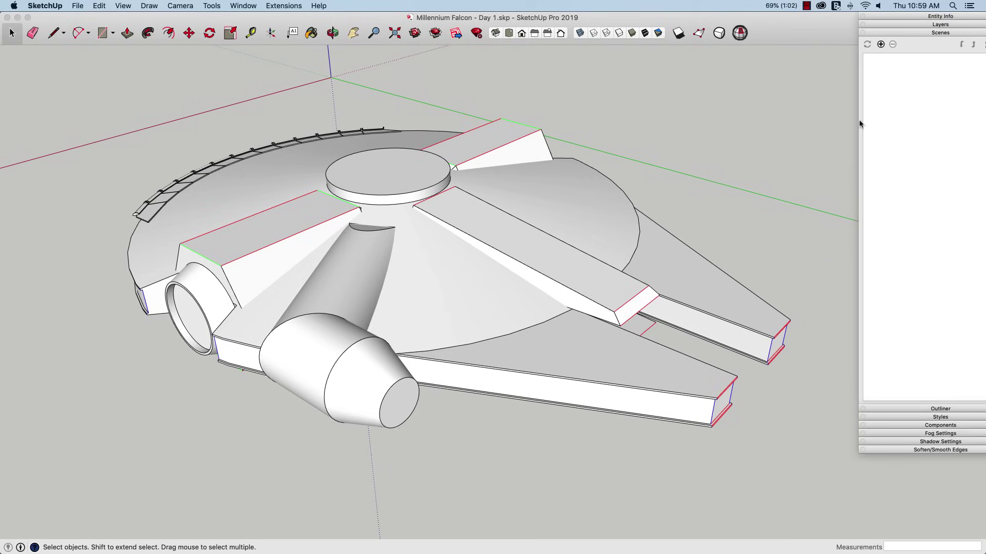
{"action": "left_click_drag", "start_coordinate": [948, 15], "coordinate": [911, 15]}
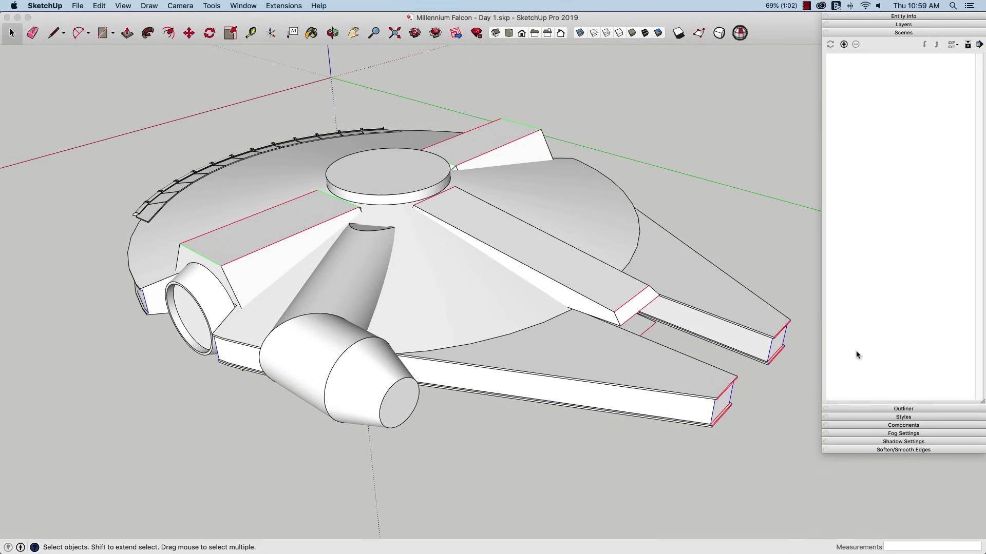
{"action": "left_click", "coordinate": [879, 33]}
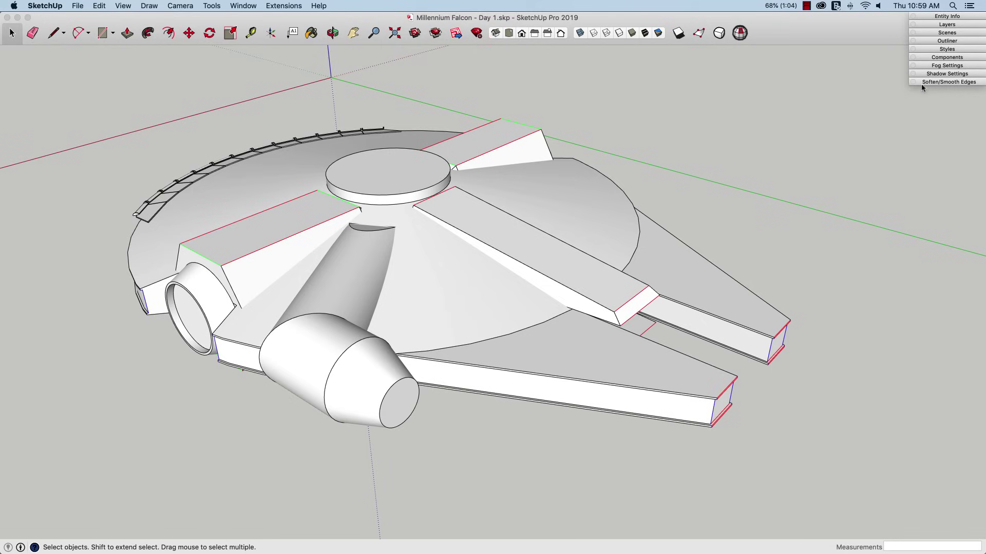
View the in-model components and the in-model style in the Components and Styles panels, collapsing each one again
{"action": "left_click", "coordinate": [940, 58]}
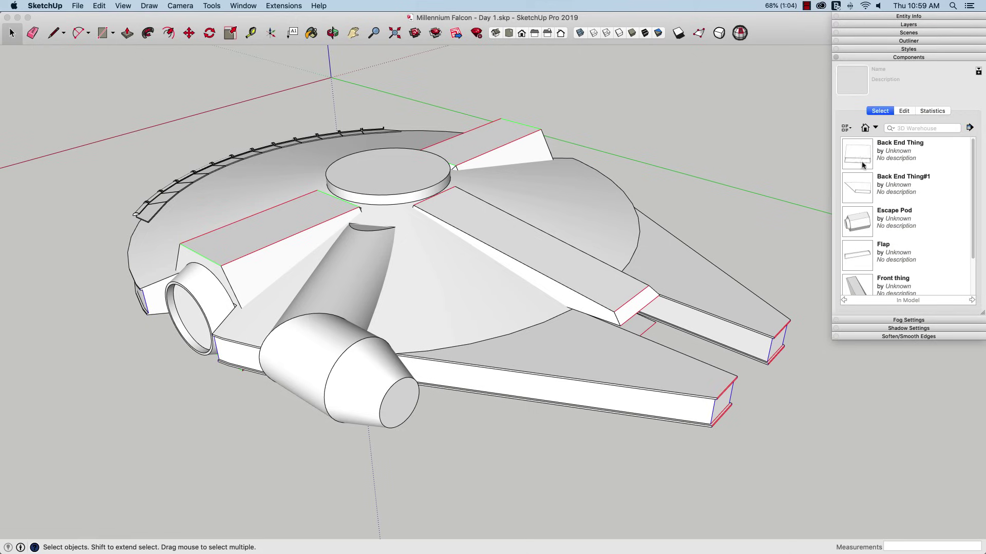
{"action": "left_click", "coordinate": [878, 57]}
{"action": "left_click", "coordinate": [947, 50]}
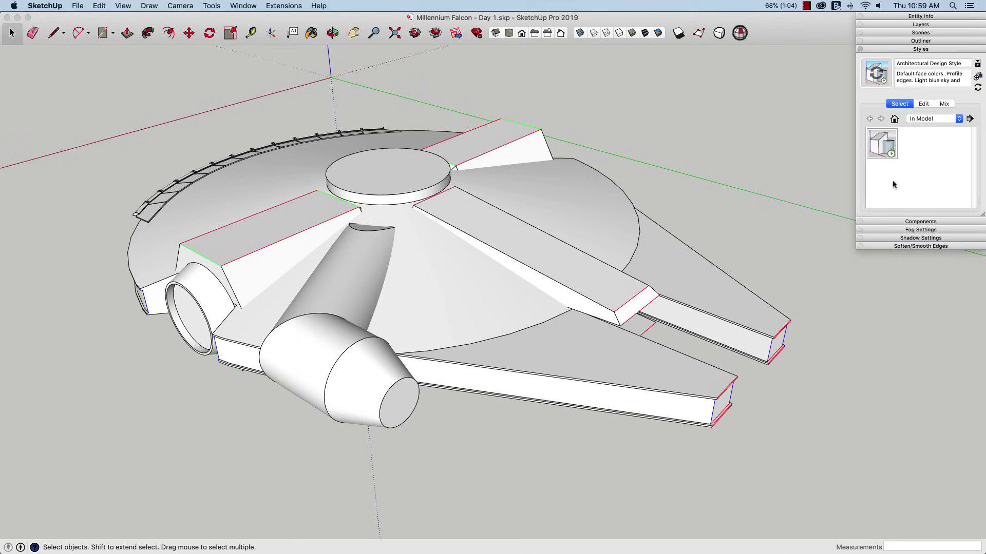
{"action": "left_click", "coordinate": [900, 50]}
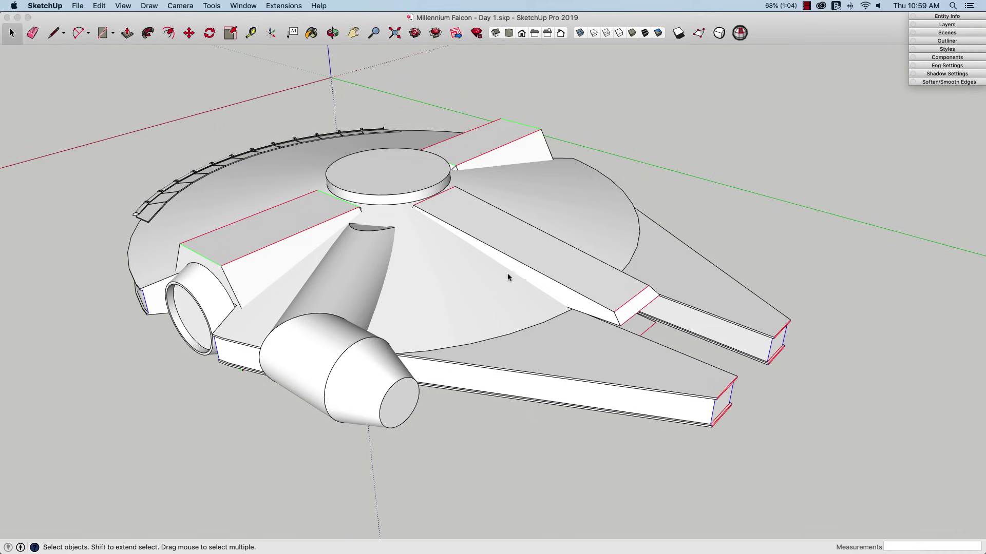
{"action": "left_click", "coordinate": [247, 6]}
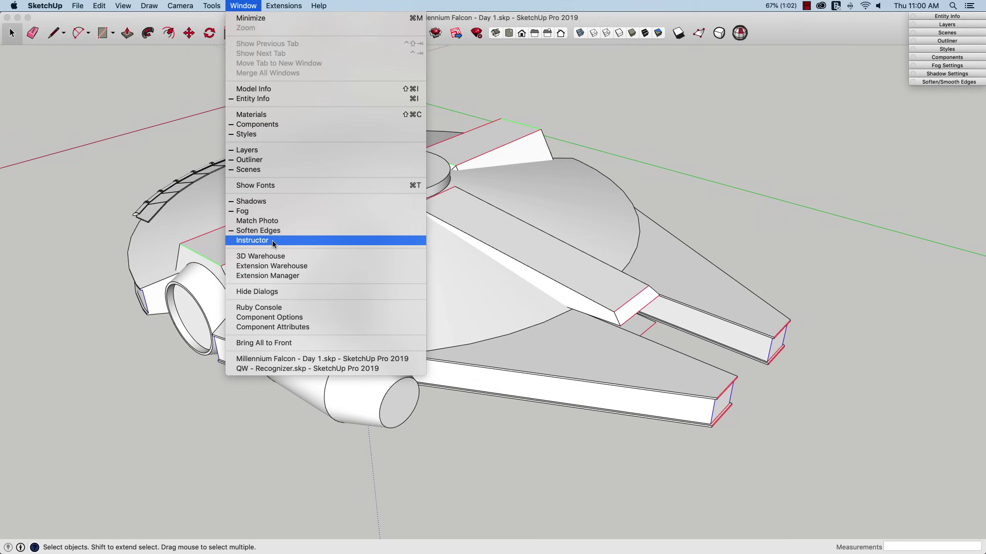
{"action": "mouse_move", "coordinate": [77, 6]}
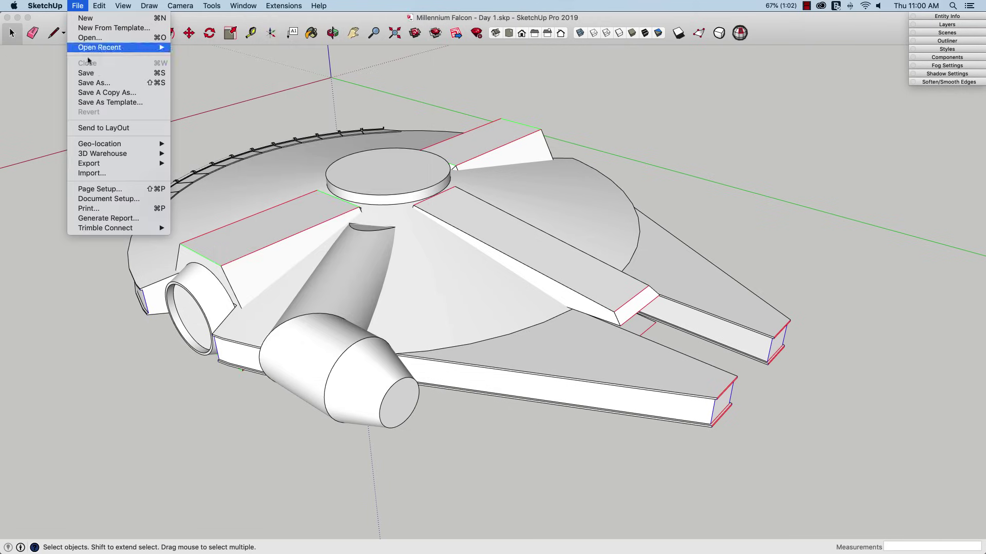
{"action": "left_click", "coordinate": [439, 74]}
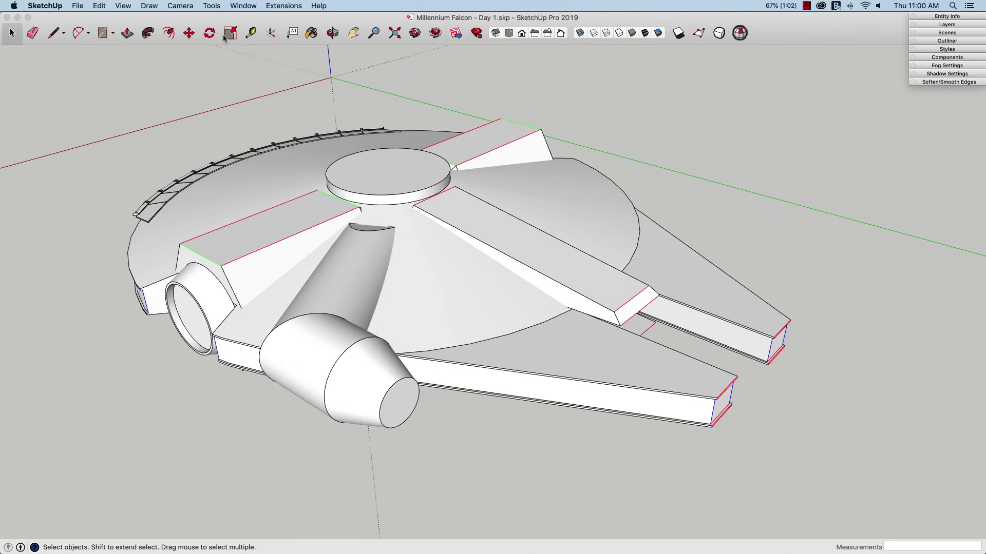
Show the Sandbox tool palette and place it below the main toolbar along the edge of the drawing area
{"action": "left_click", "coordinate": [124, 6]}
{"action": "mouse_move", "coordinate": [132, 47]}
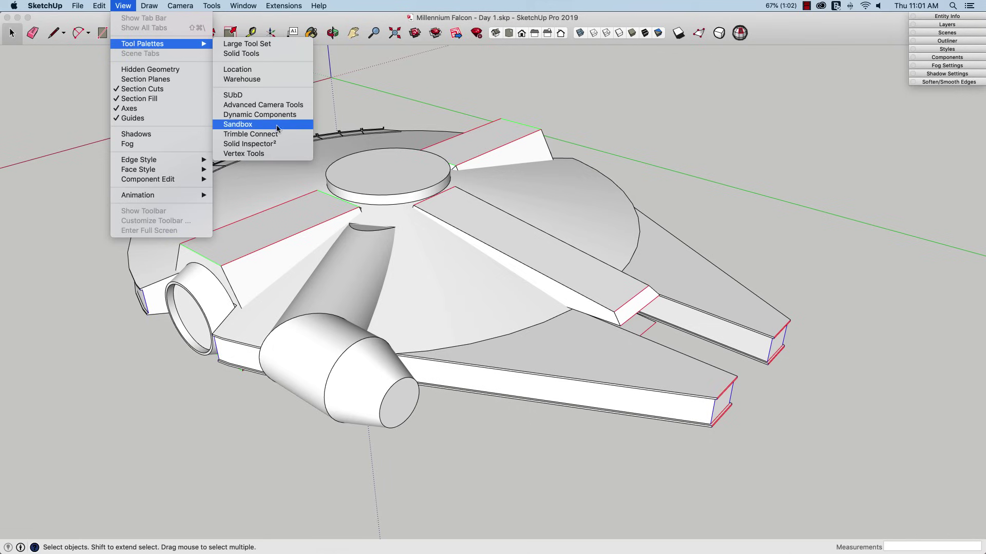
{"action": "left_click", "coordinate": [231, 124]}
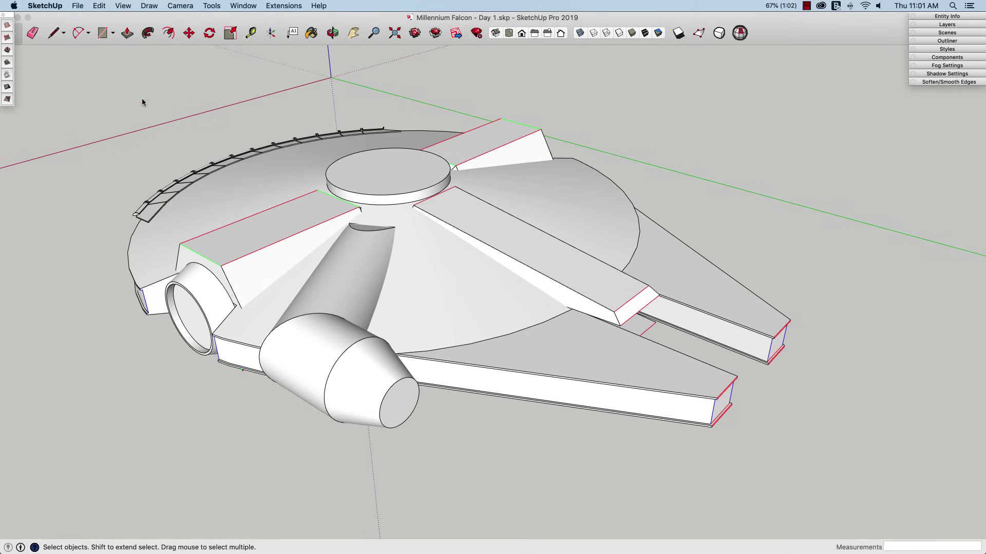
{"action": "left_click_drag", "start_coordinate": [9, 16], "coordinate": [20, 63]}
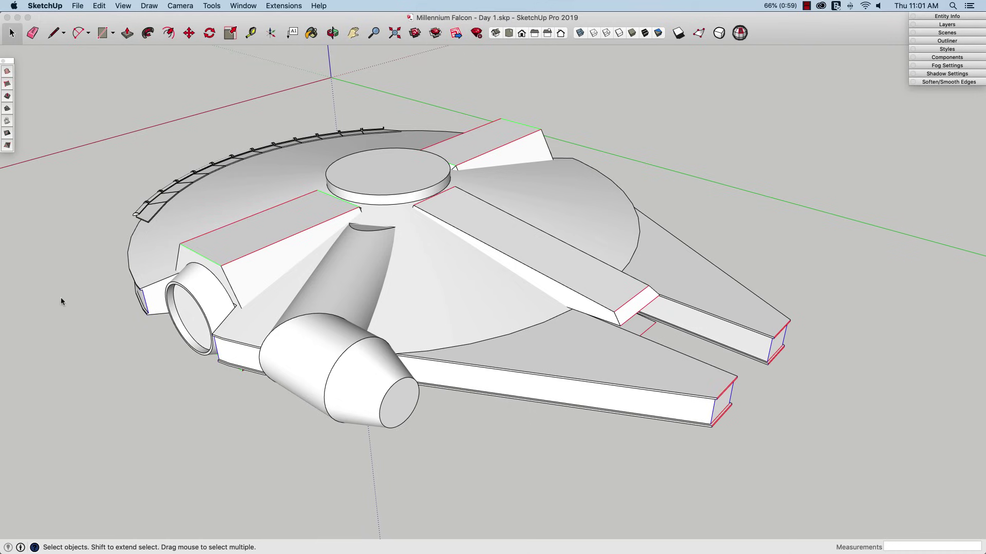
{"action": "scroll", "coordinate": [778, 236], "scroll_direction": "up", "scroll_amount": 5}
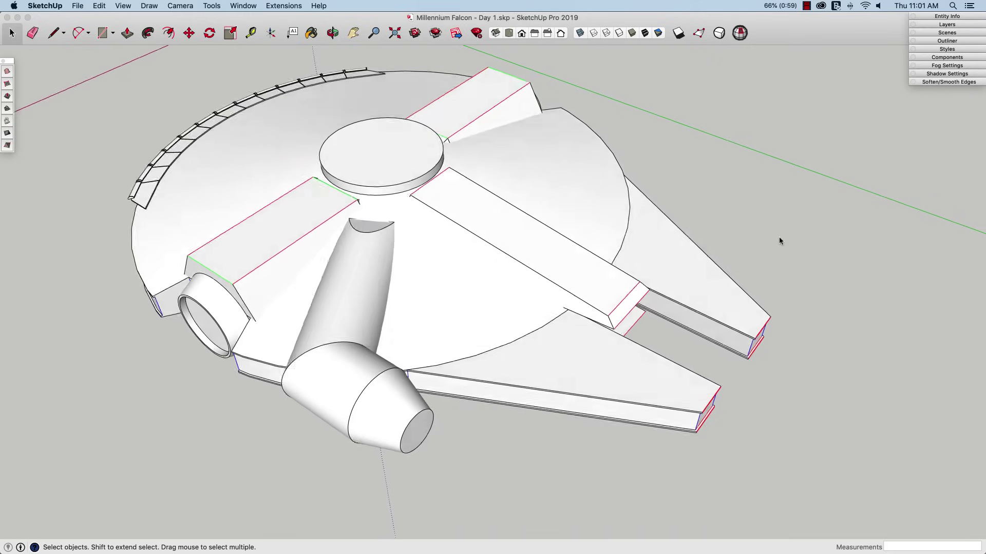
{"action": "scroll", "coordinate": [777, 240], "scroll_direction": "up", "scroll_amount": 3}
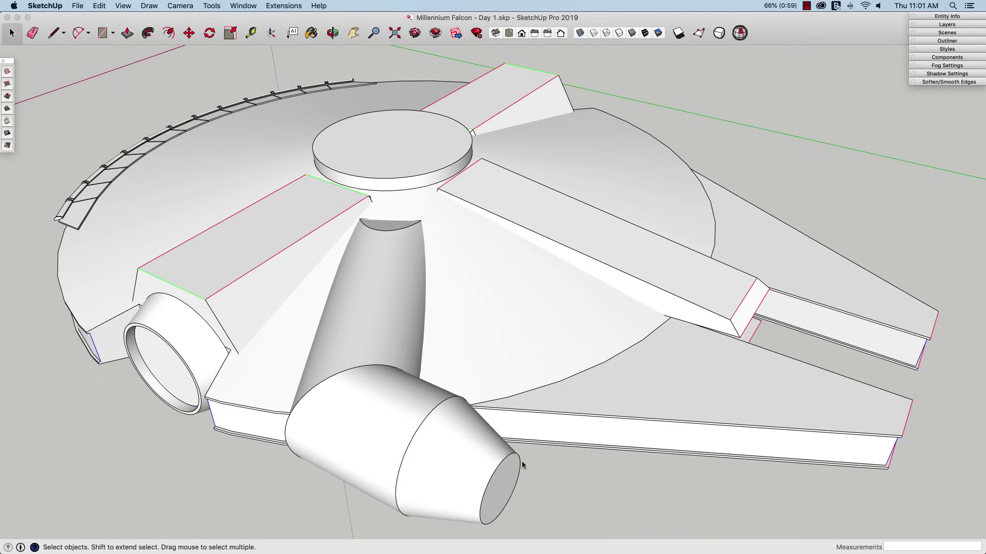
{"action": "middle_click_drag", "start_coordinate": [521, 460], "coordinate": [478, 296]}
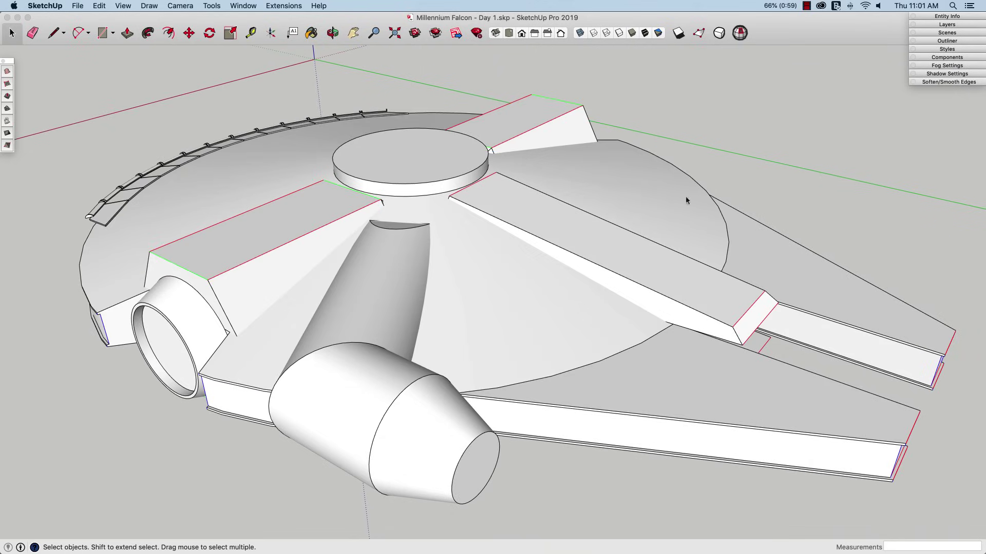
{"action": "middle_click_drag", "start_coordinate": [688, 200], "coordinate": [386, 203]}
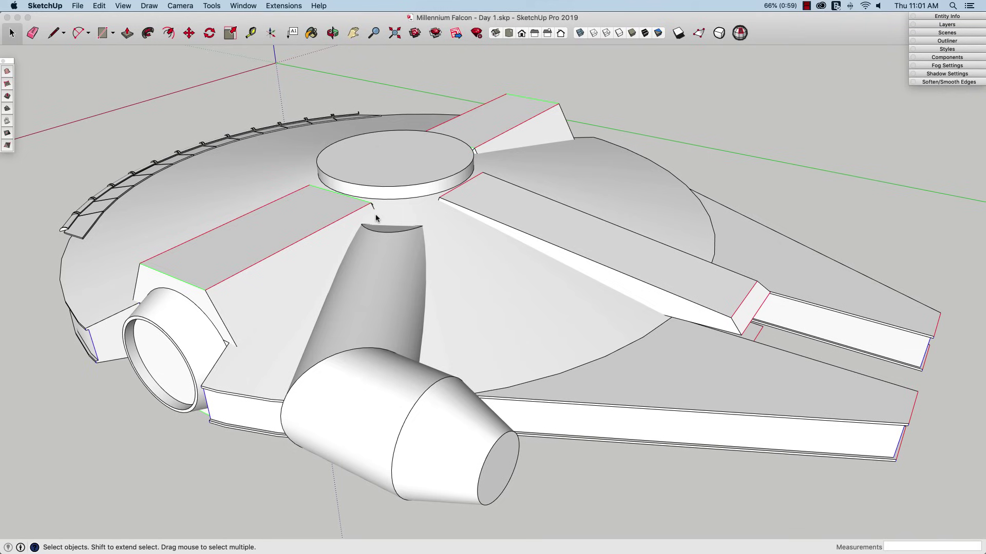
{"action": "scroll", "coordinate": [375, 219], "scroll_direction": "up", "scroll_amount": 3}
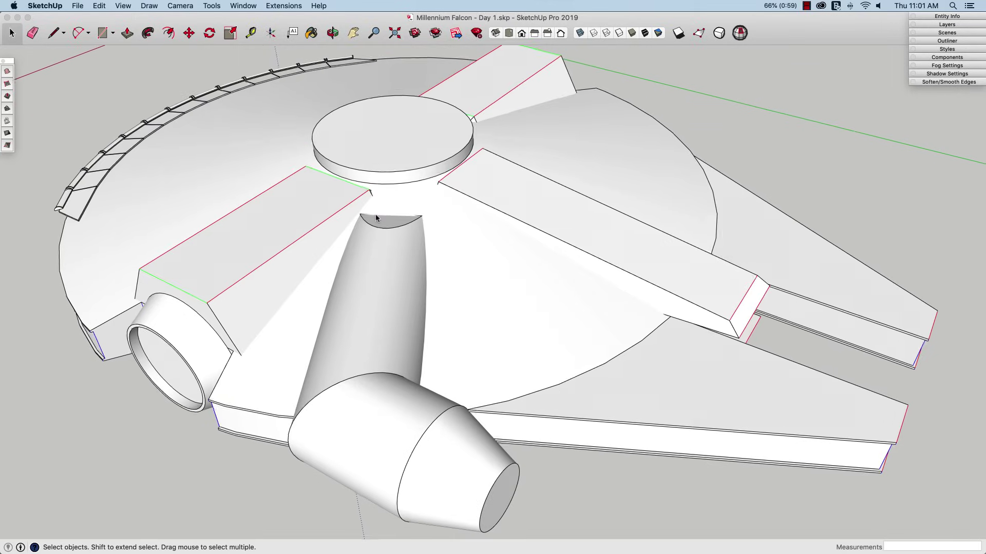
{"action": "scroll", "coordinate": [376, 218], "scroll_direction": "down", "scroll_amount": 2}
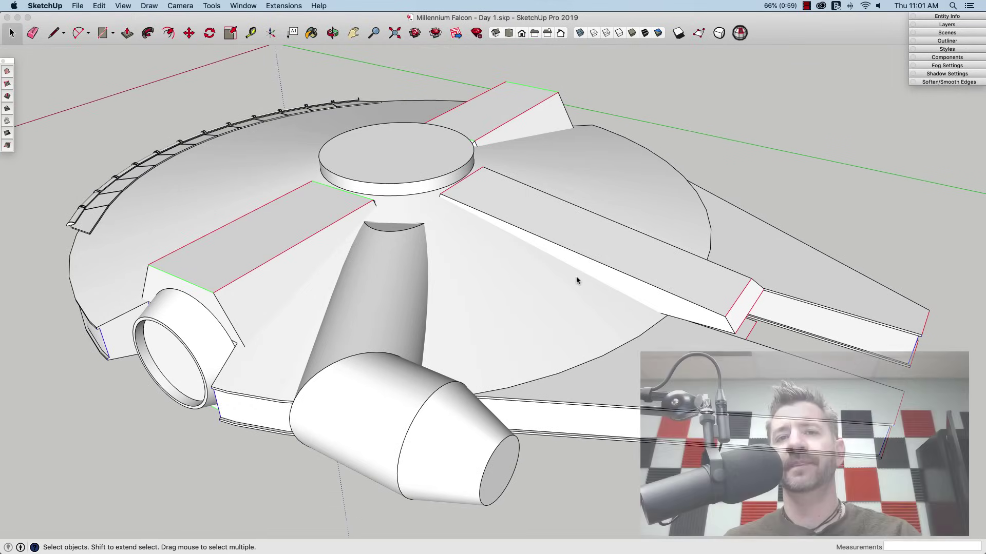